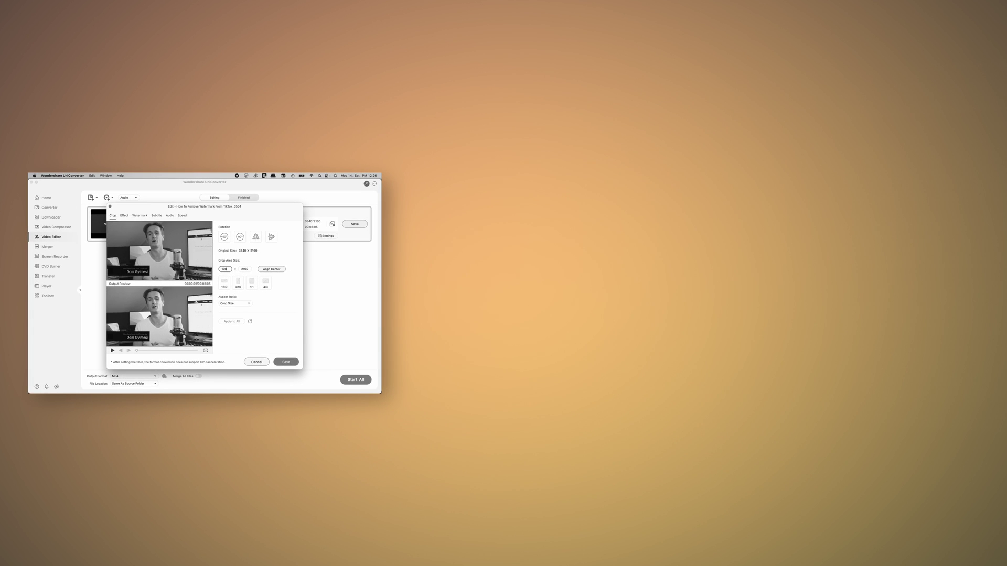
Replace the crop height value with 1920 for a vertical frame
double_click(248, 269)
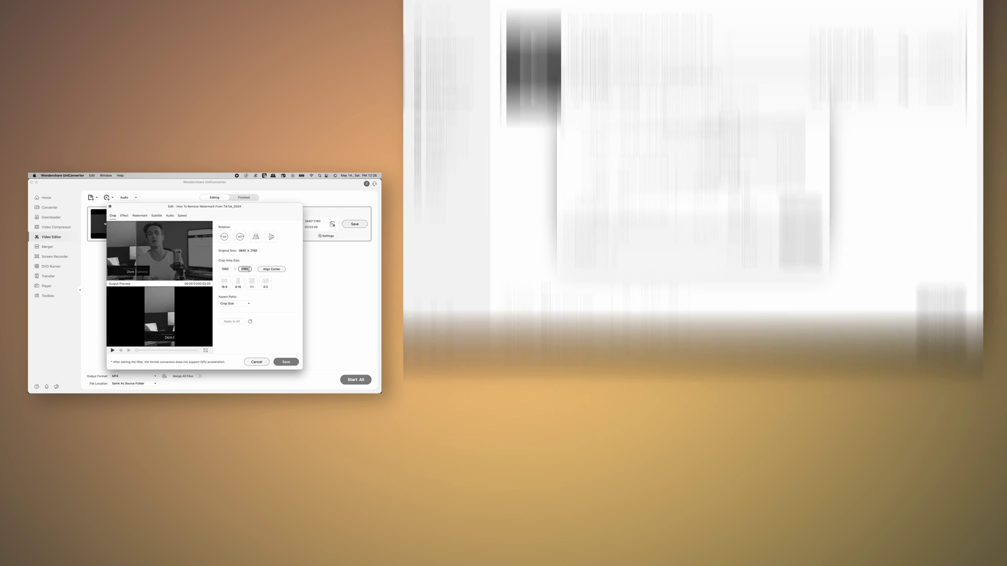
type("19")
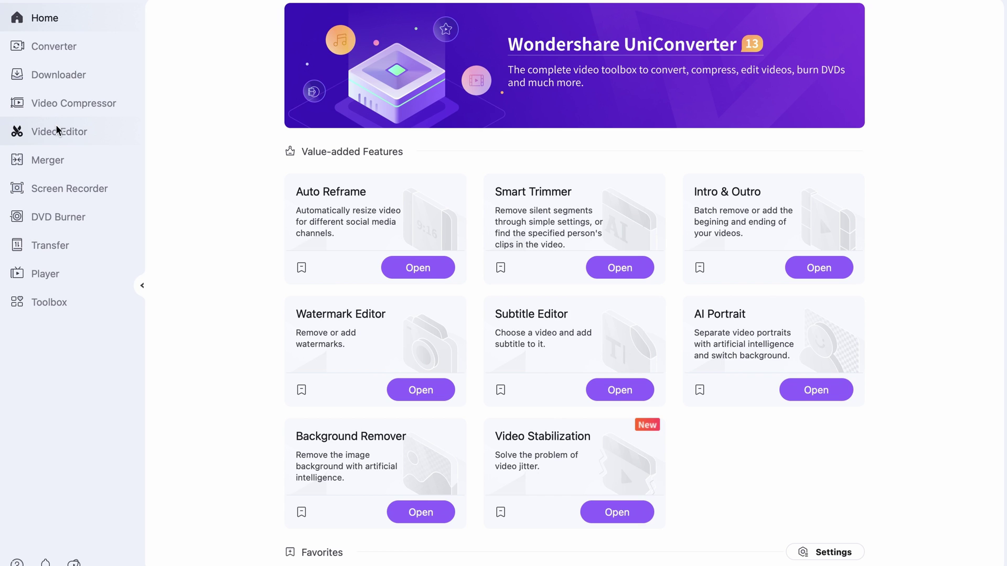
Crop the video to 1080 × 1920 and move the frame onto the presenter
left_click(58, 131)
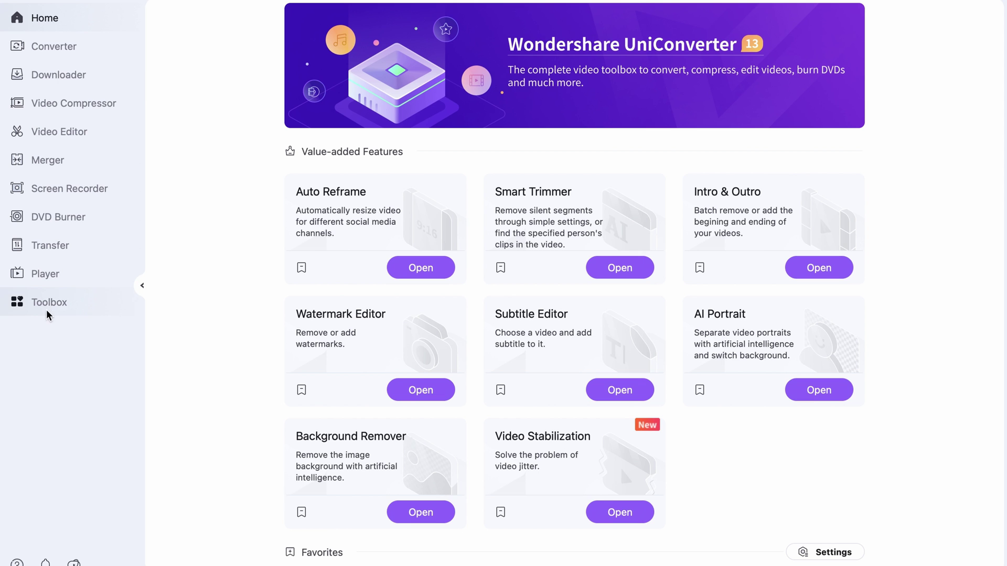
left_click(52, 302)
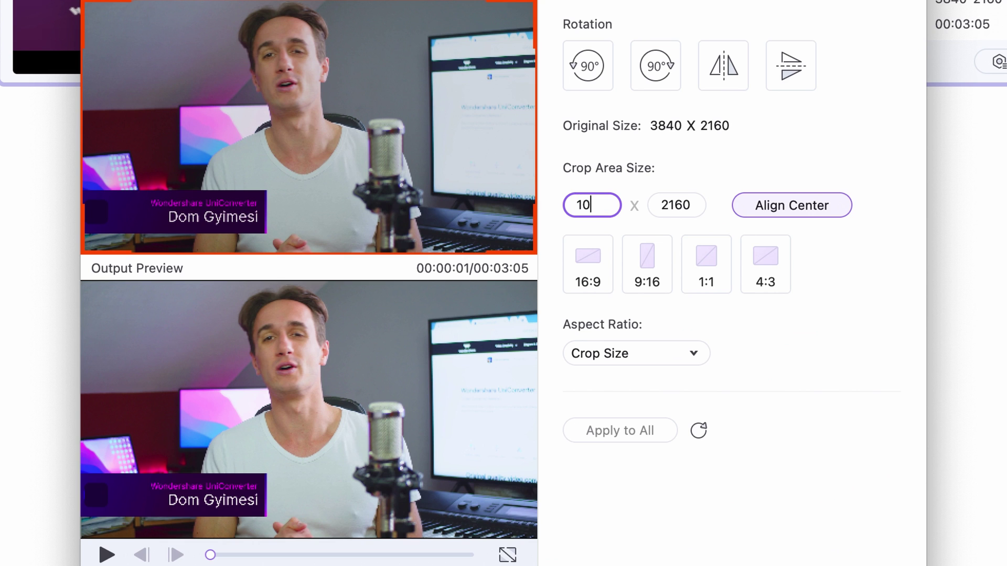
left_click(693, 205)
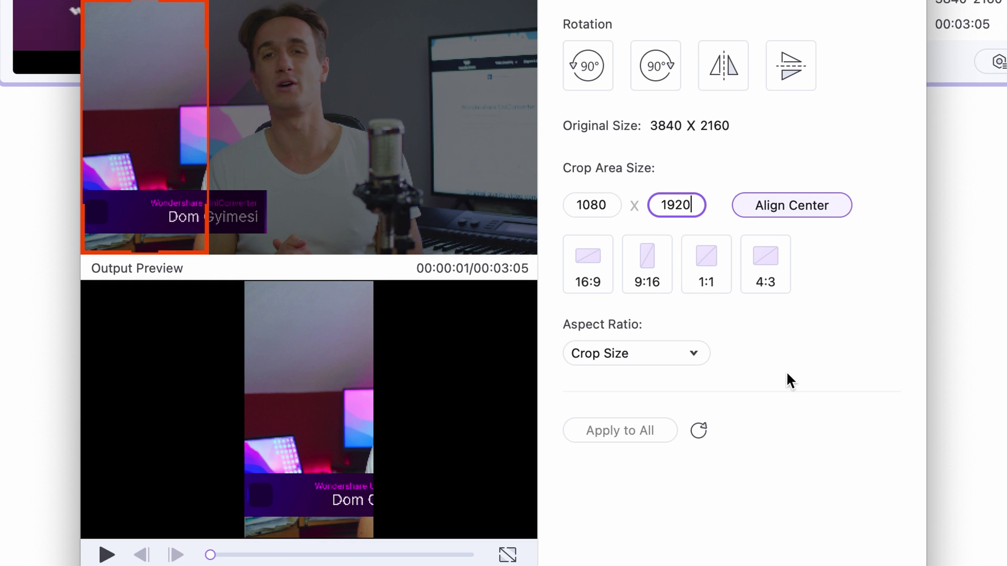
left_click_drag(158, 119, 366, 126)
Raise brightness to 22, adjust contrast and saturation, then view the Watermark and Subtitle tabs
left_click(159, 5)
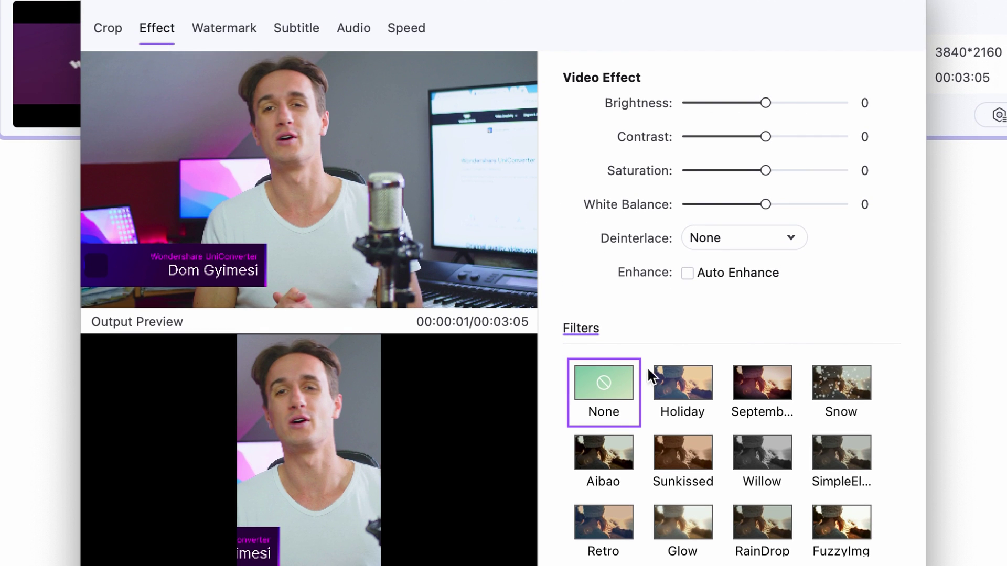
left_click_drag(765, 103, 783, 103)
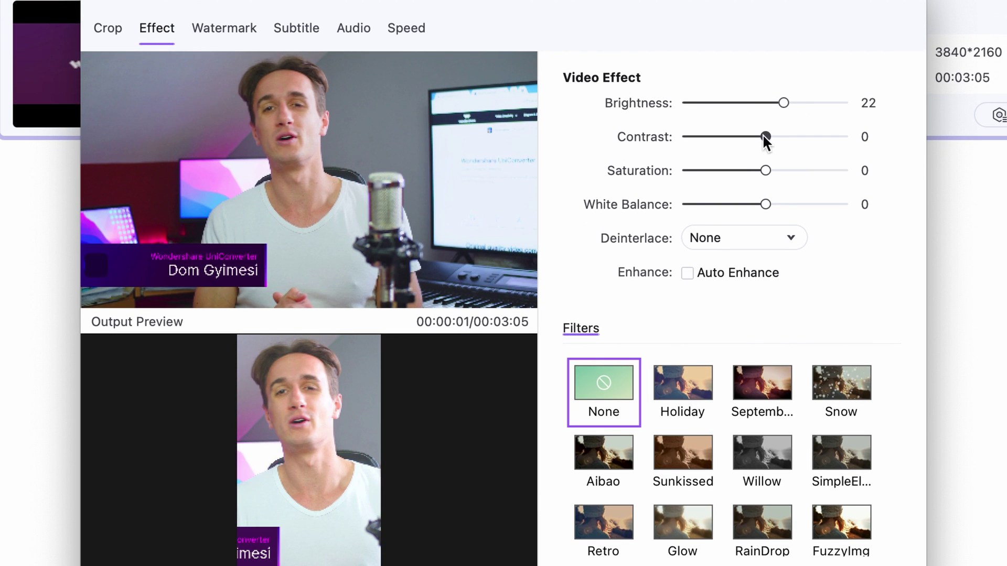
mouse_move(765, 138)
left_mouse_down()
mouse_move(804, 137)
mouse_move(774, 137)
left_mouse_up()
left_click(759, 171)
left_click(208, 28)
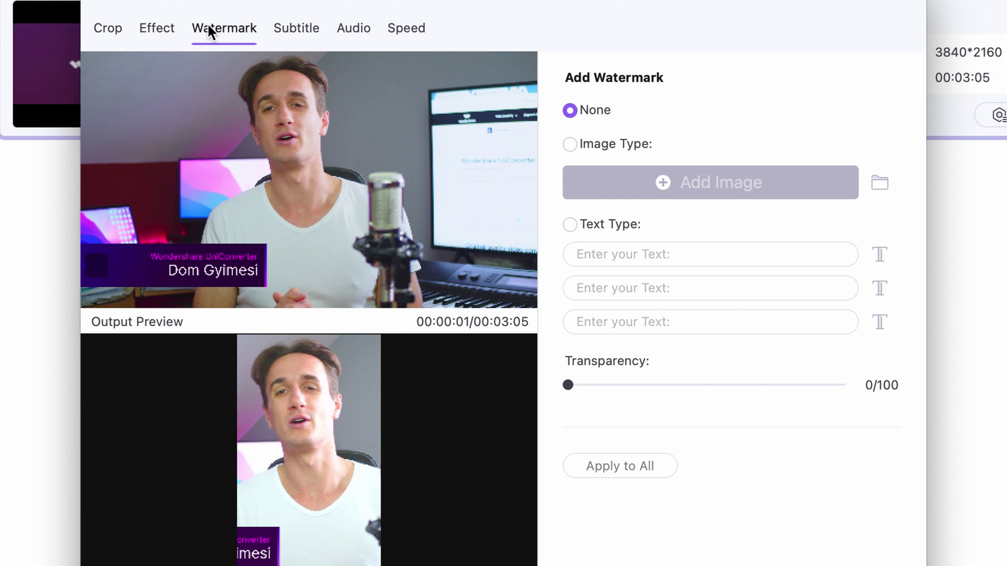
left_click(295, 27)
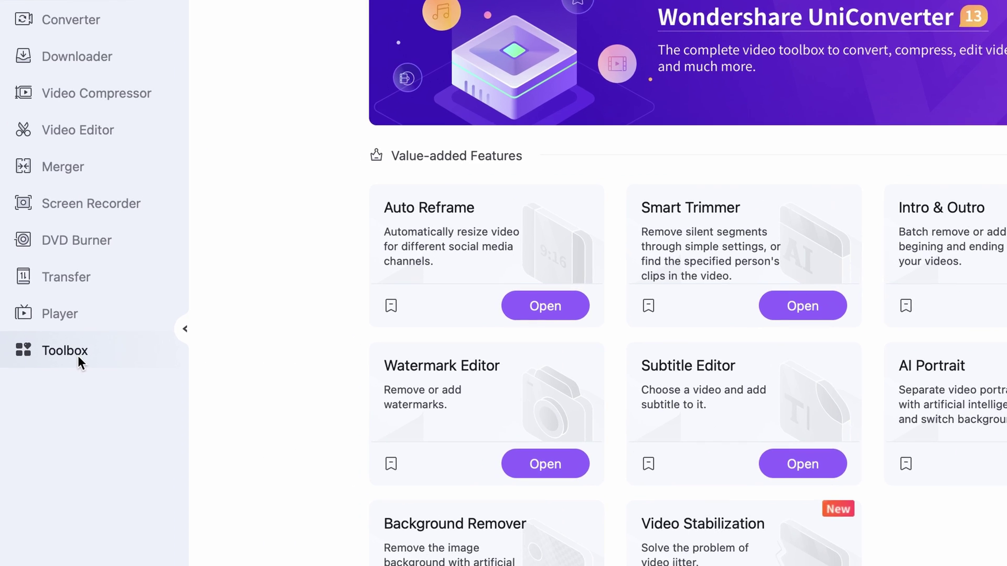
Load How To Remove Watermark From TikTok_0504.mov into the Toolbox's Auto Reframe tool
left_click(58, 367)
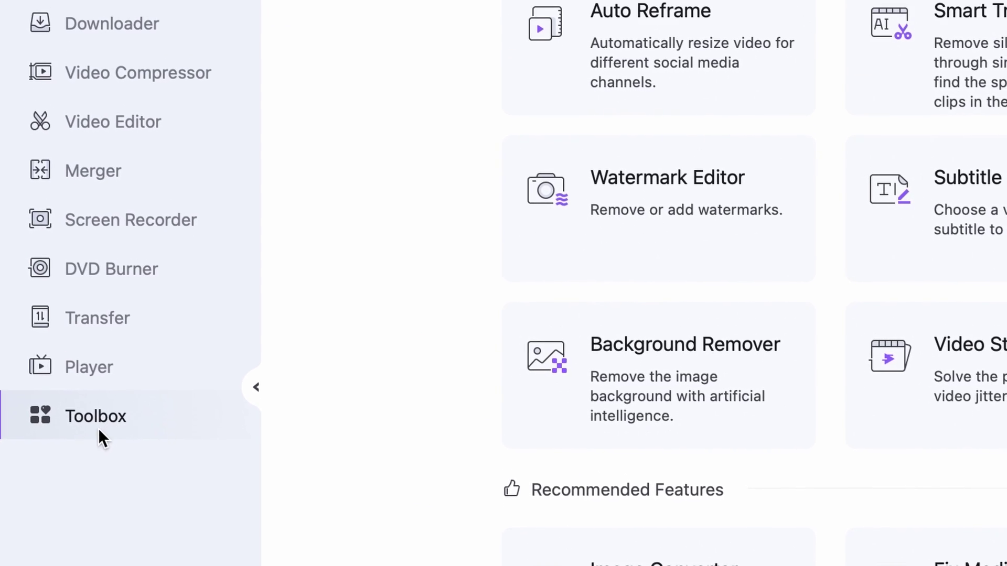
left_click(618, 156)
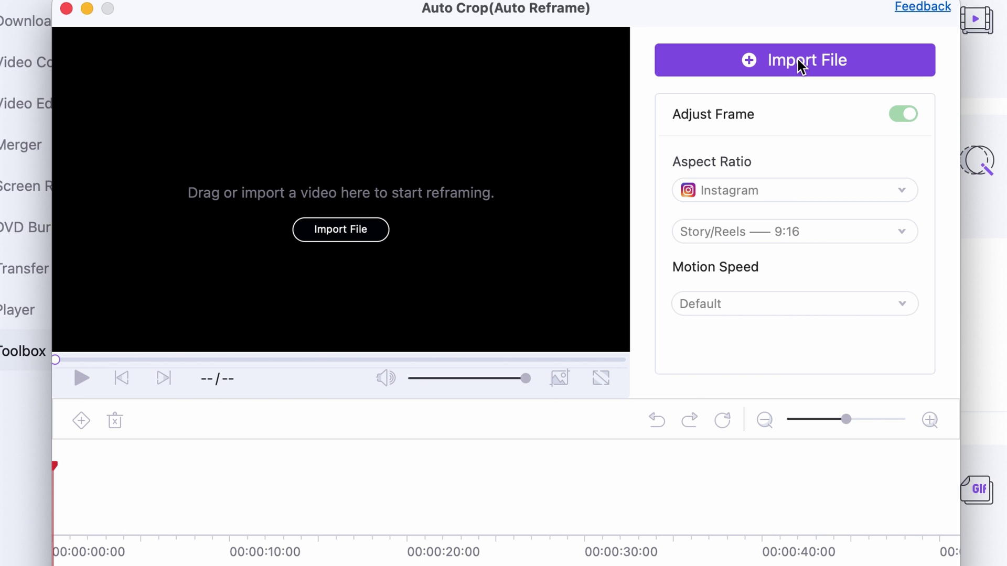
left_click(800, 65)
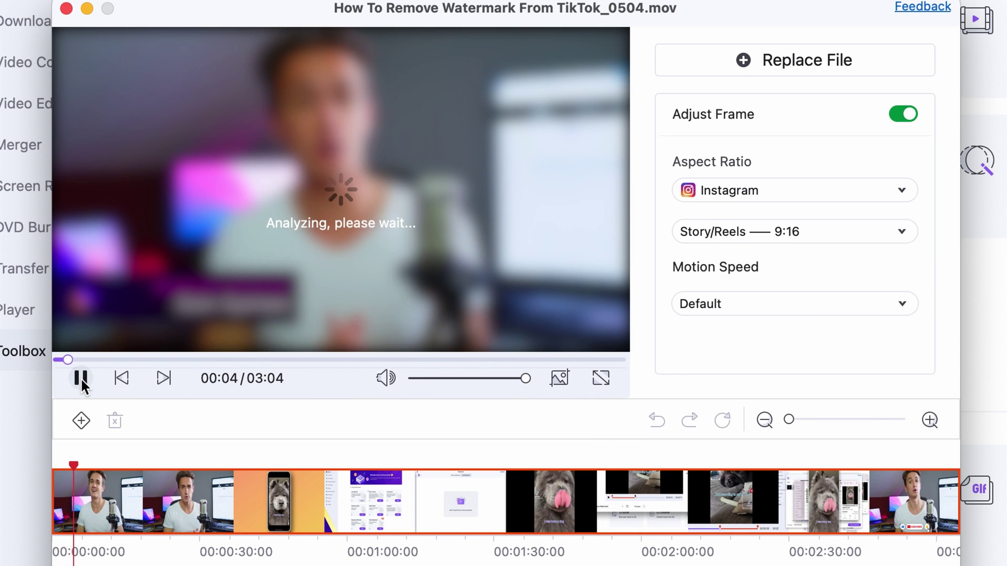
Pause playback, keep Instagram Story/Reels 9:16, and set Motion Speed to Slower
left_click(81, 378)
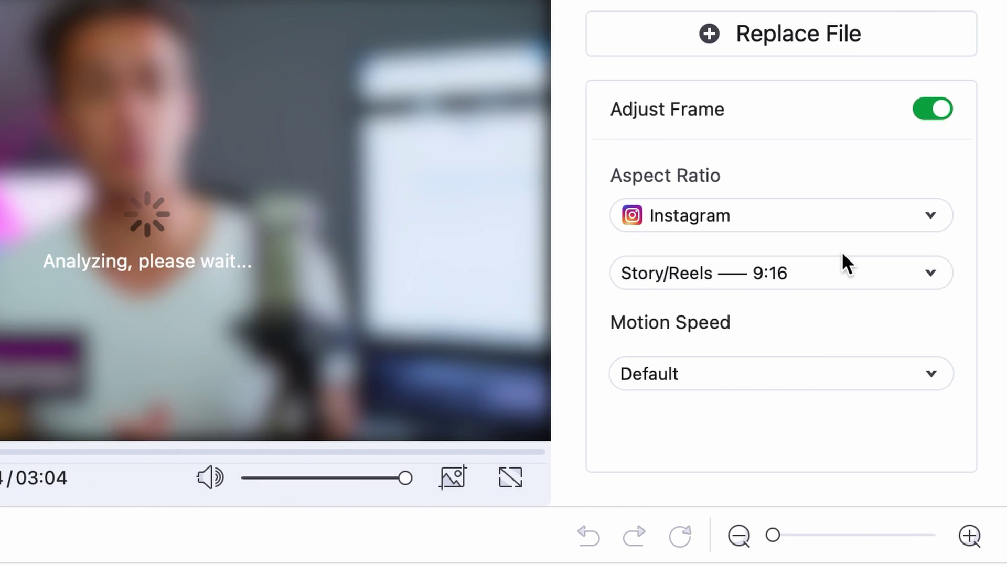
left_click(843, 266)
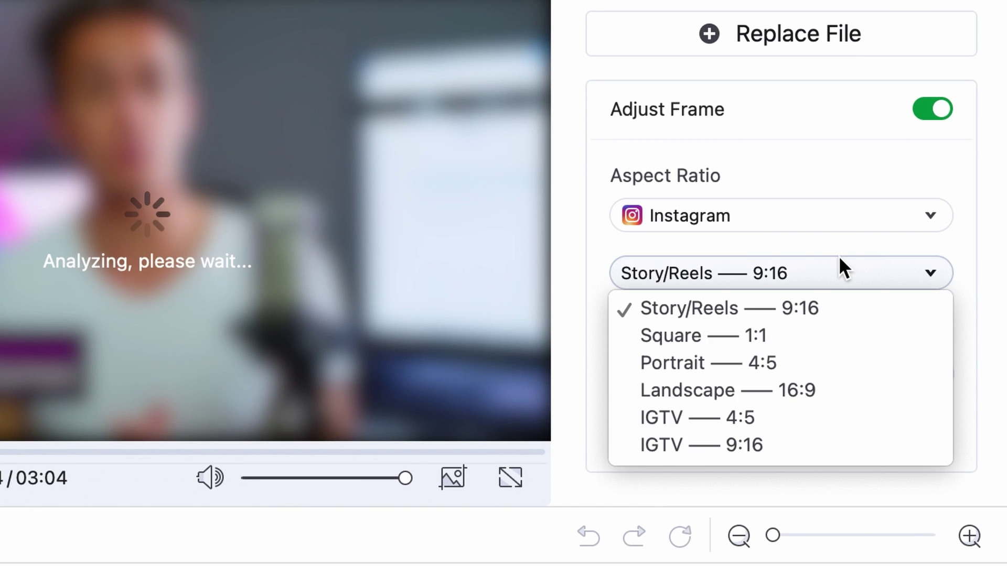
left_click(865, 111)
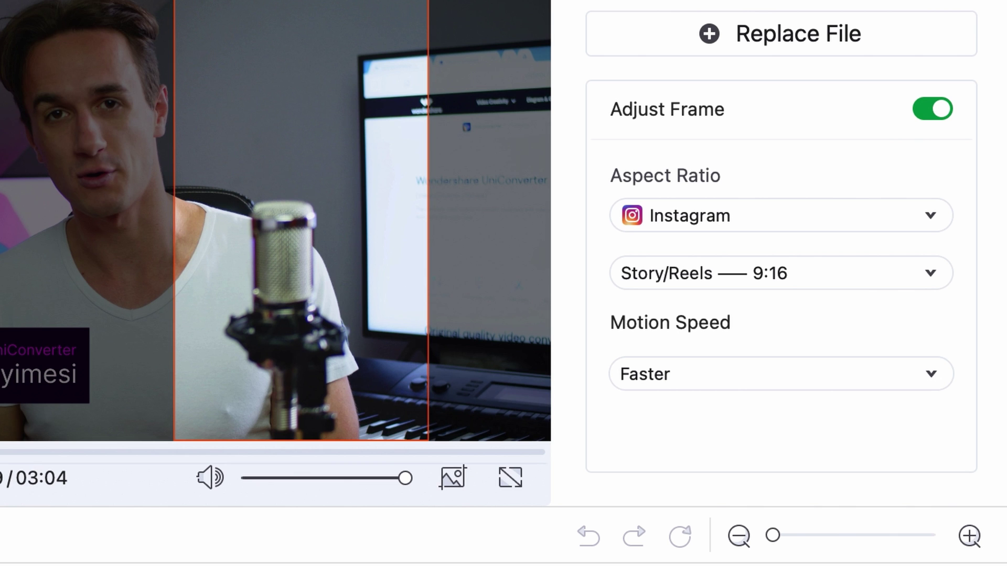
left_click(762, 367)
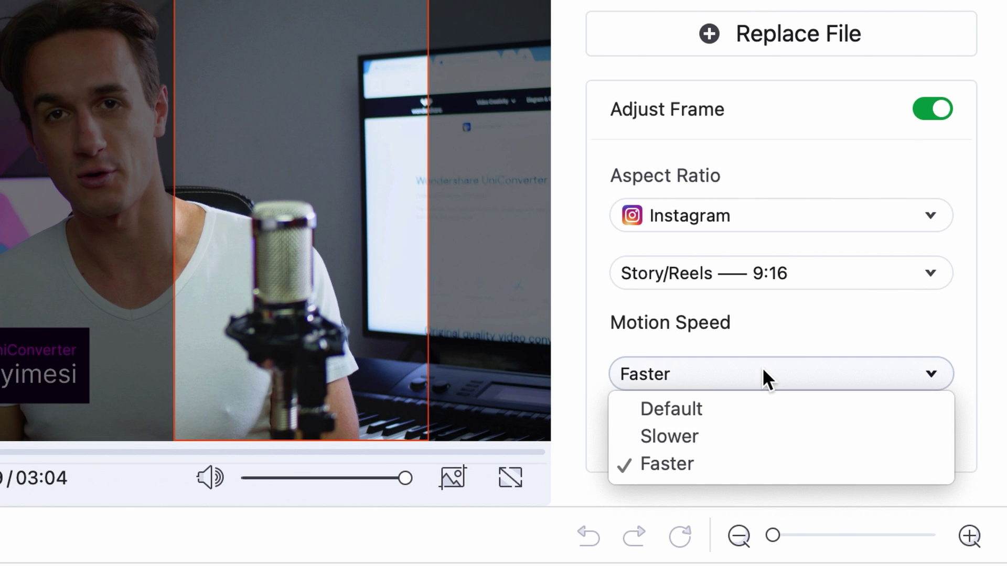
left_click(736, 430)
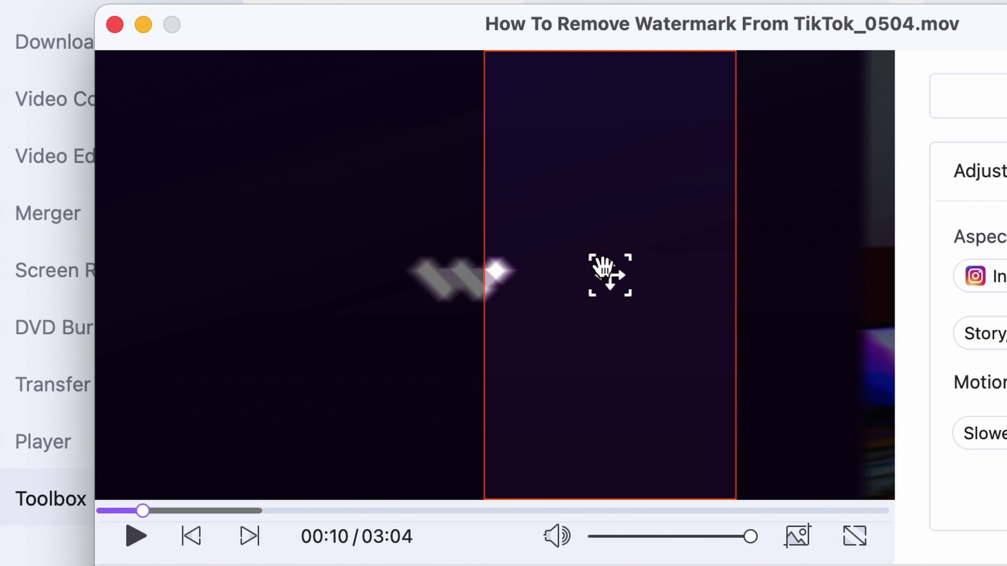
Shift the crop frame left, preview the reframe, and export it to the AutoReframe folder
left_click_drag(604, 267, 458, 288)
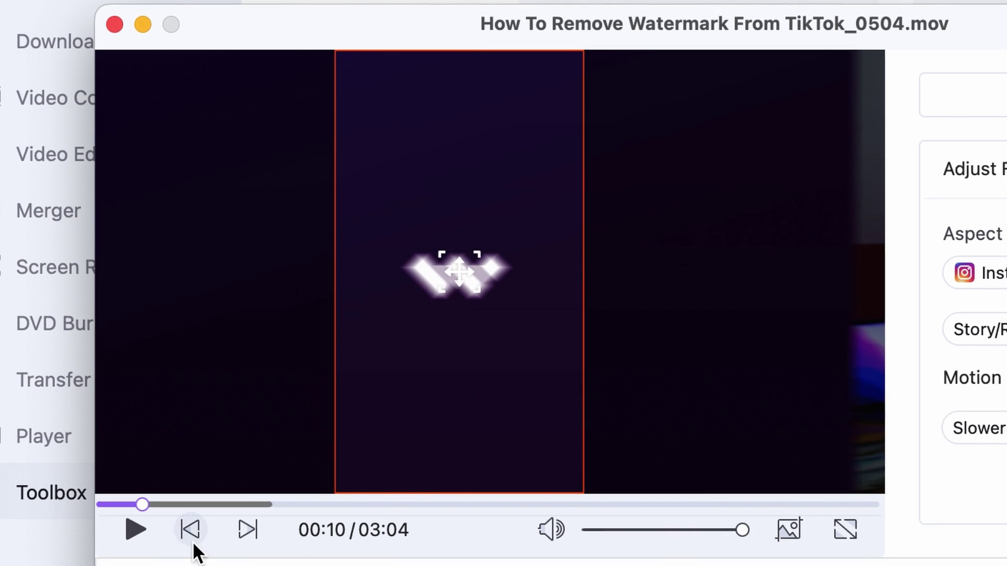
left_click(136, 536)
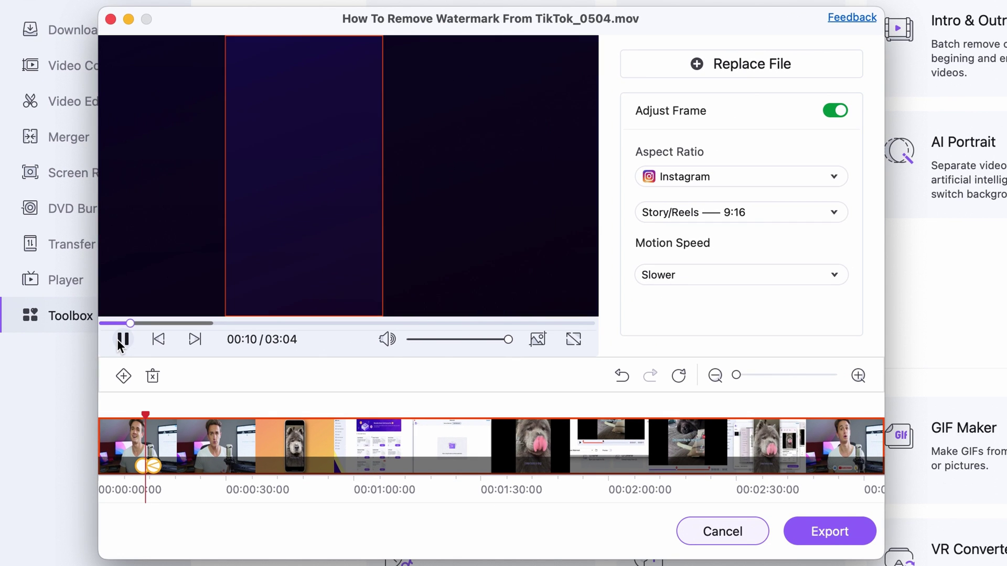
left_click(121, 341)
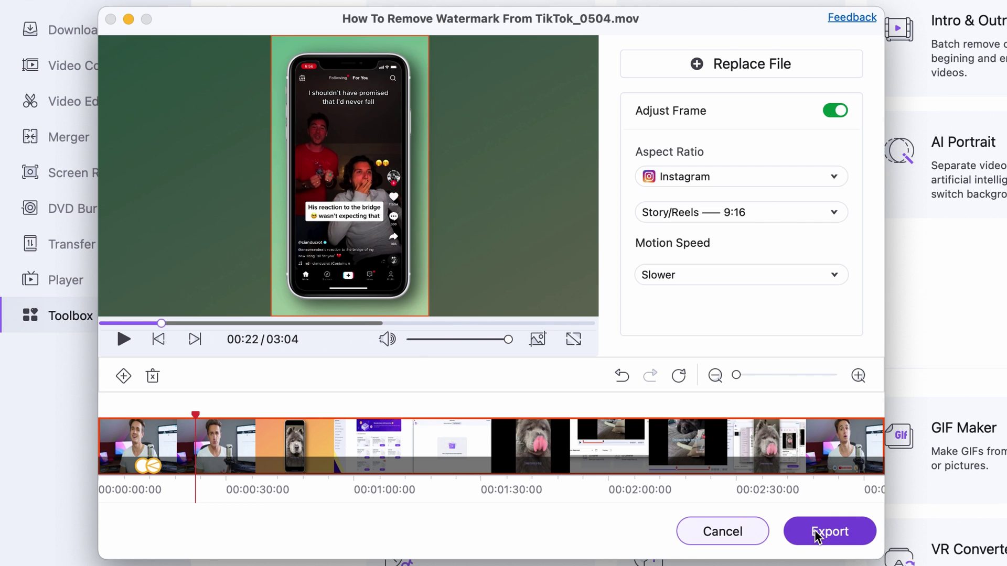
left_click(815, 536)
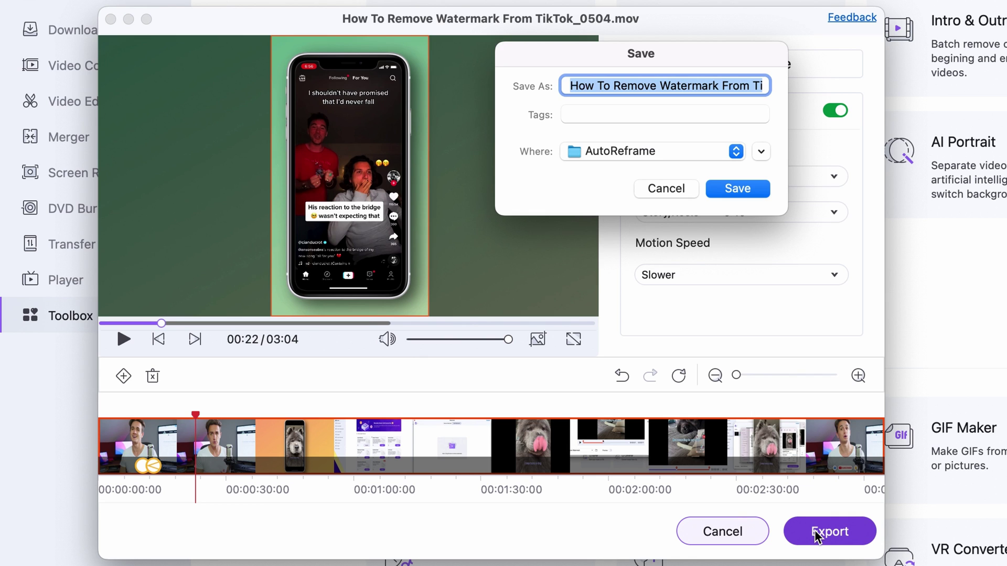
left_click(736, 195)
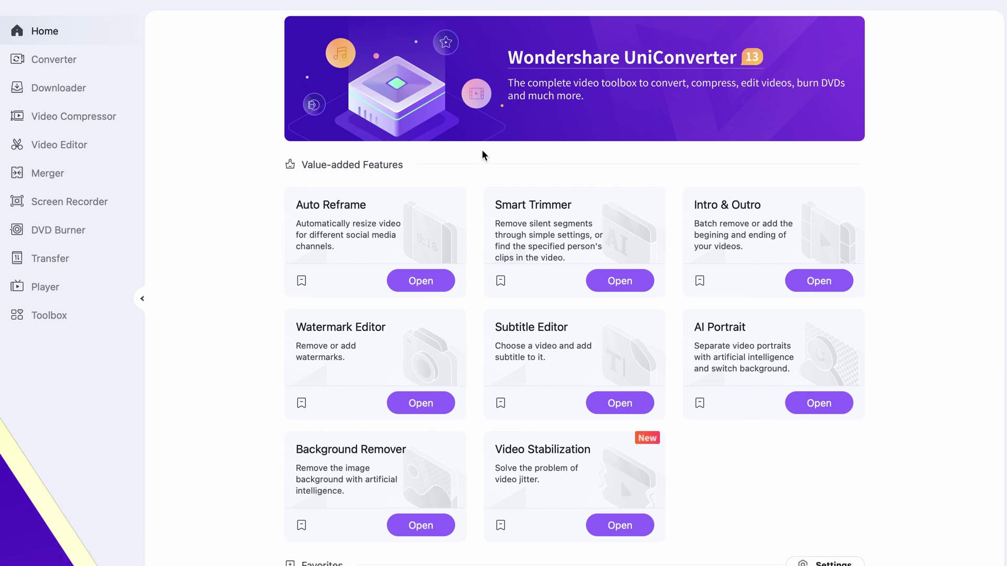
Add the 9:16 TikTok video to Video Compressor at 53% with VBR, targeting 80.0–160.1 MB
left_click(79, 116)
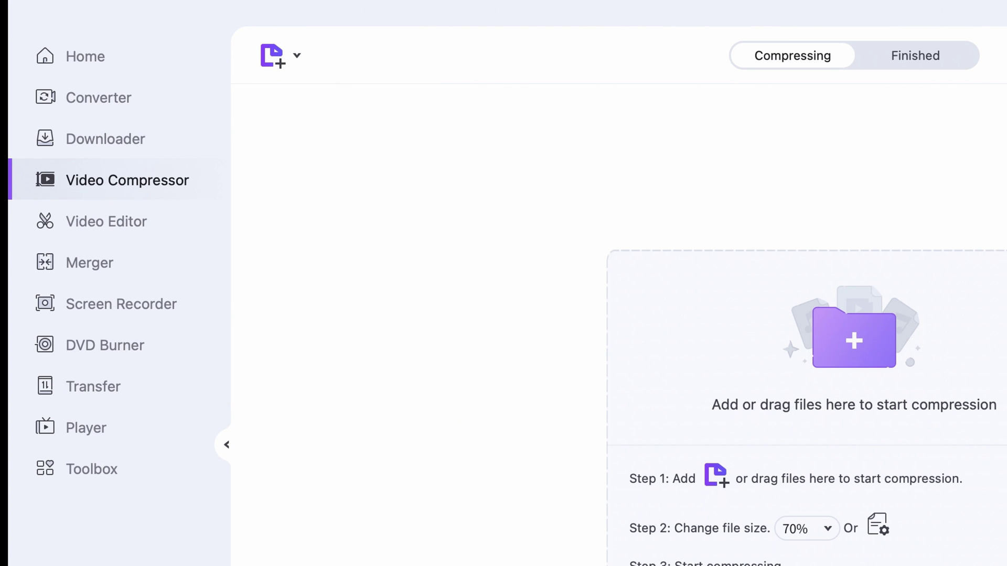
left_click_drag(499, 422, 755, 279)
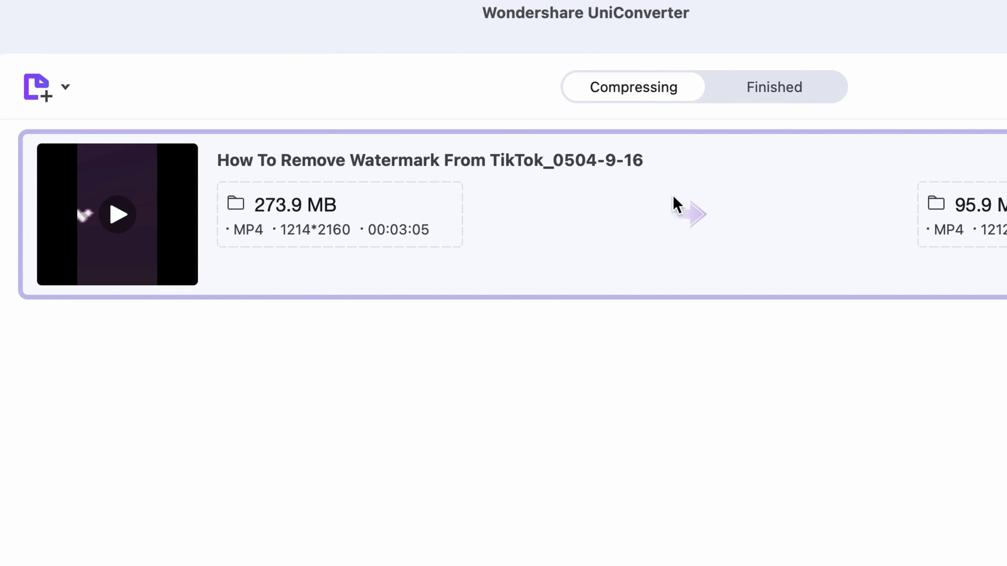
left_click(939, 210)
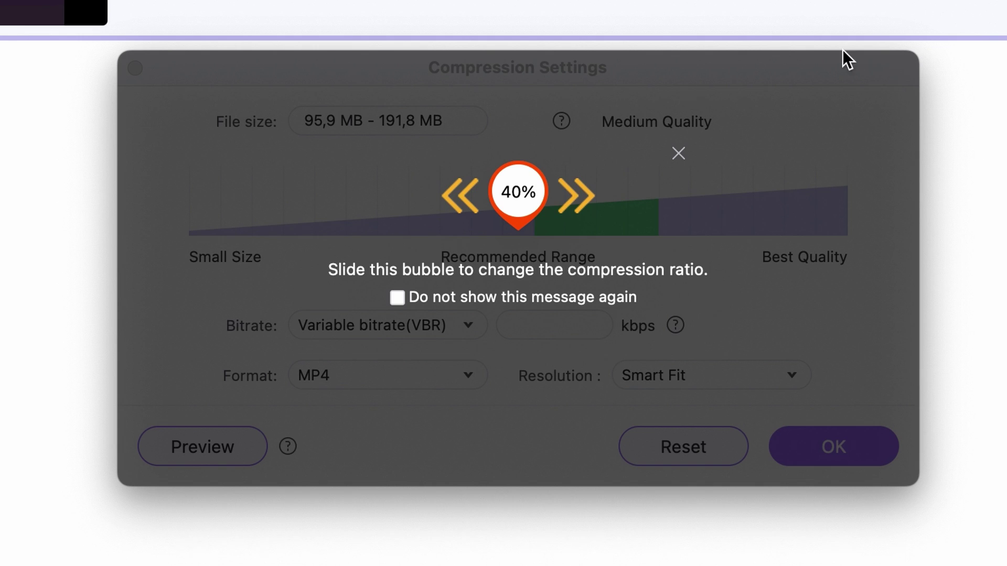
left_click(392, 301)
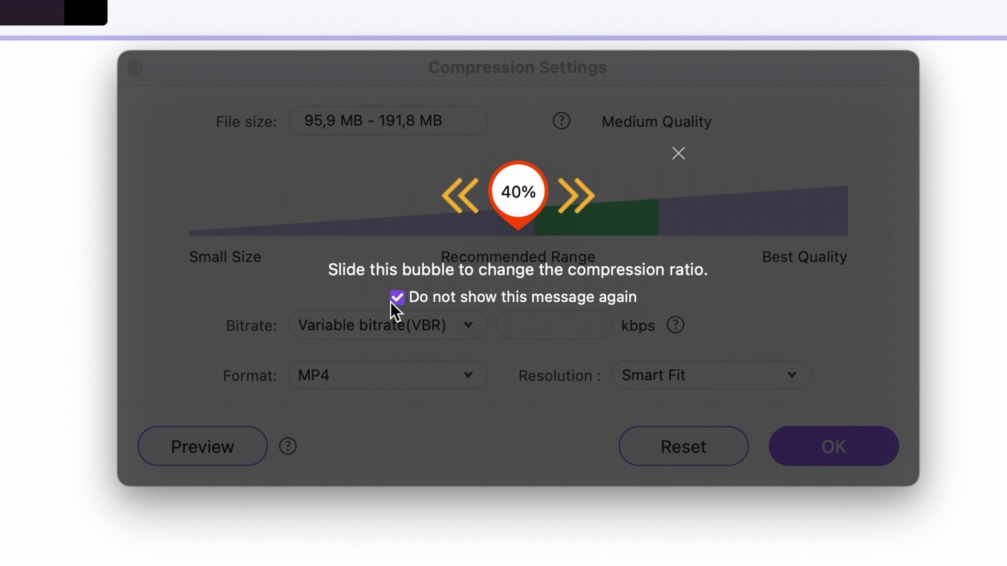
left_click(677, 153)
left_click(624, 204)
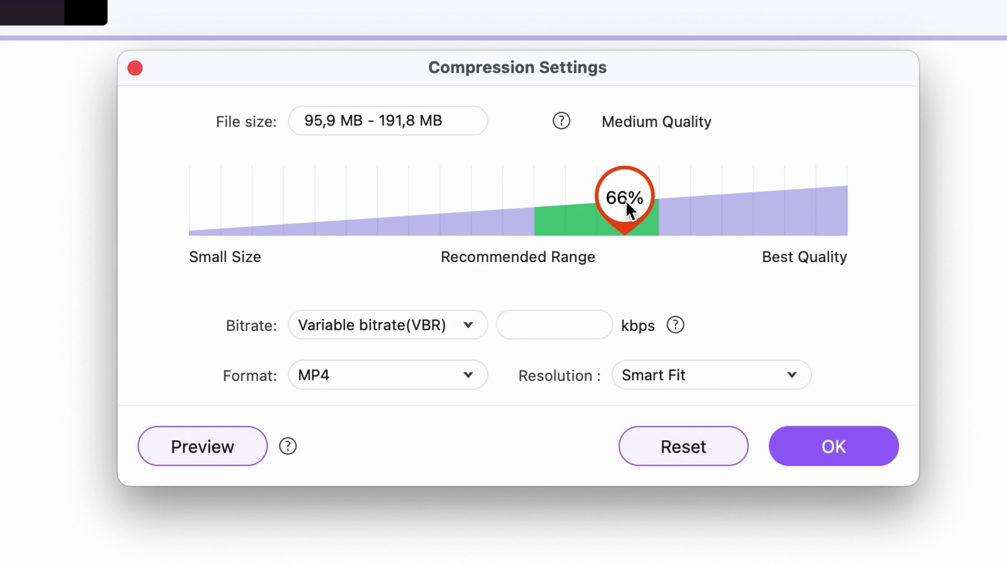
left_click_drag(625, 201, 541, 212)
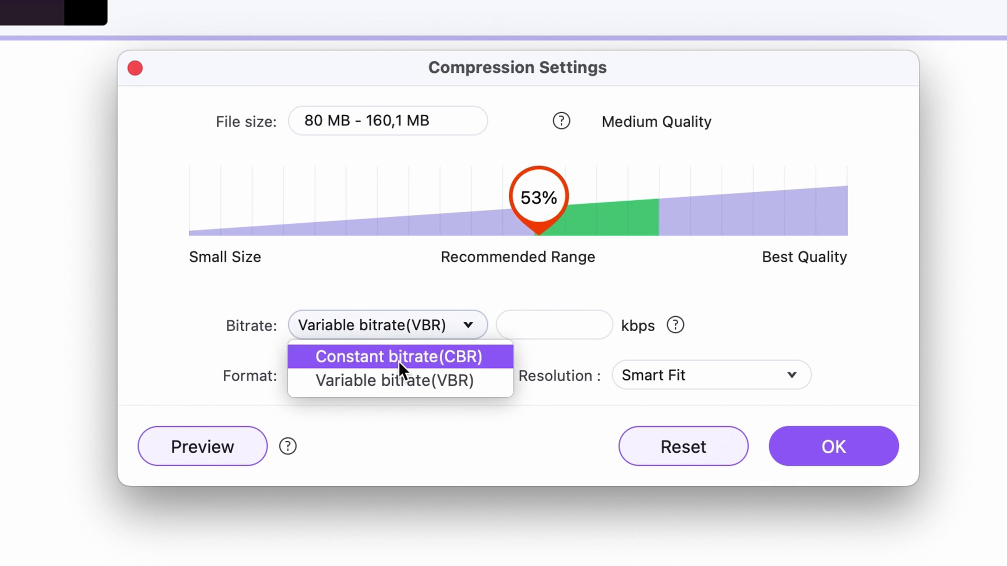
left_click(394, 377)
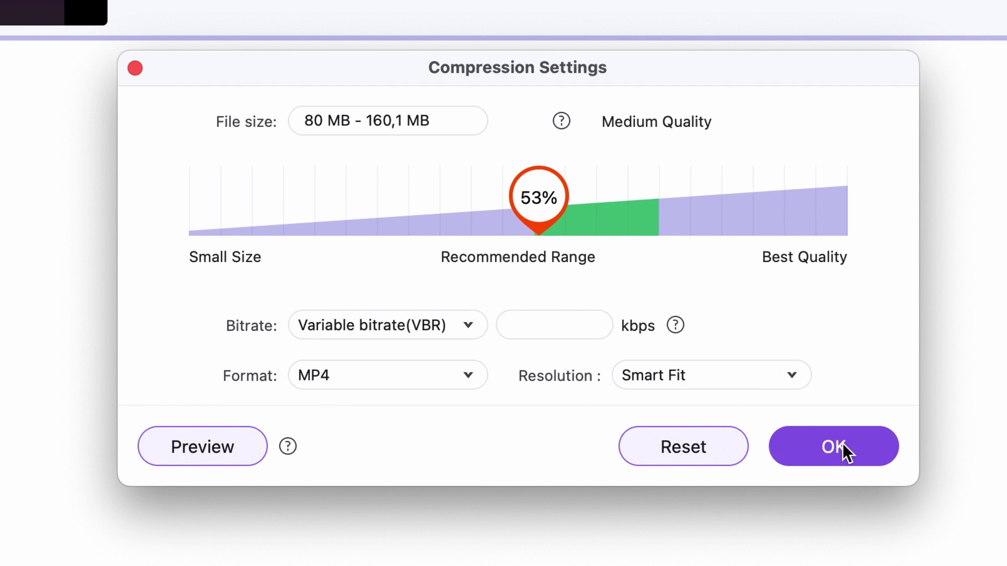
left_click(832, 442)
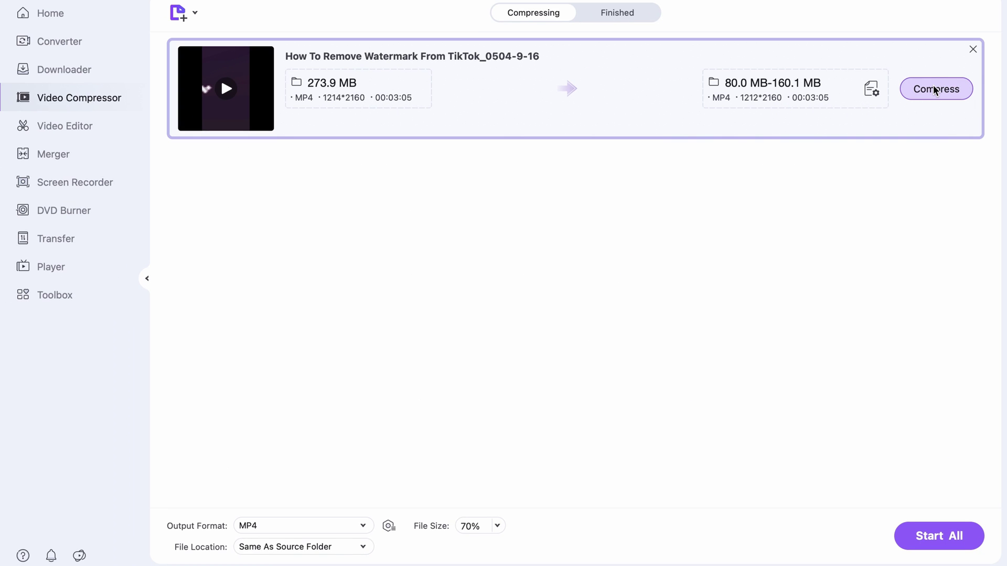
Start compressing the 9:16 TikTok video
left_click(936, 91)
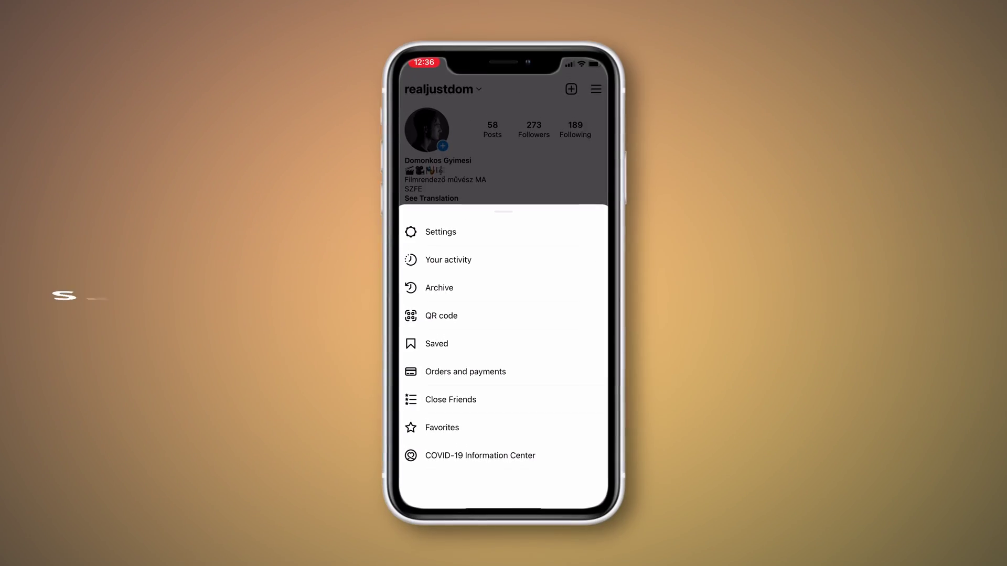
Switch off High quality uploads in Instagram's Settings > Account > Data usage
left_click(439, 232)
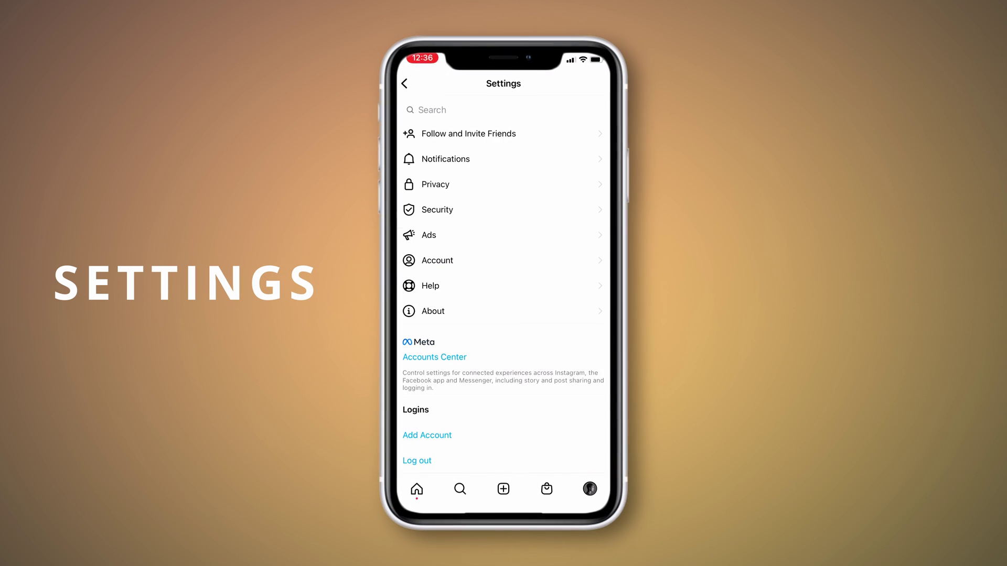
left_click(436, 260)
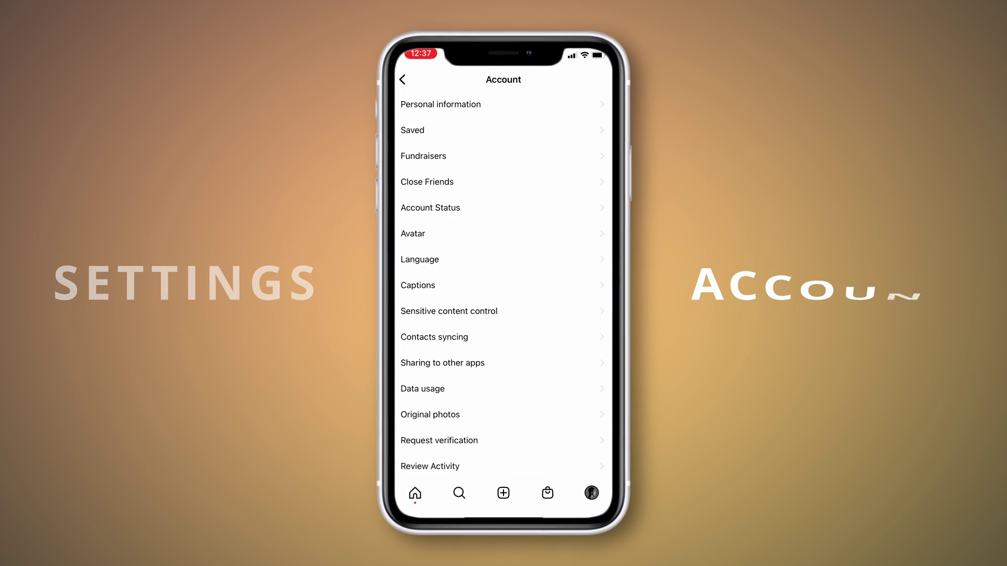
left_click(421, 390)
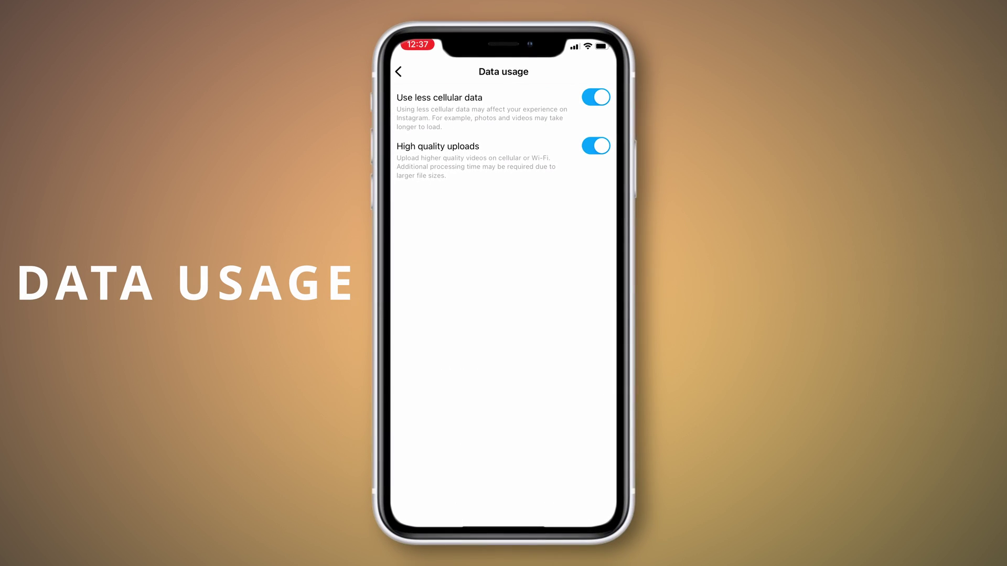
left_click(596, 145)
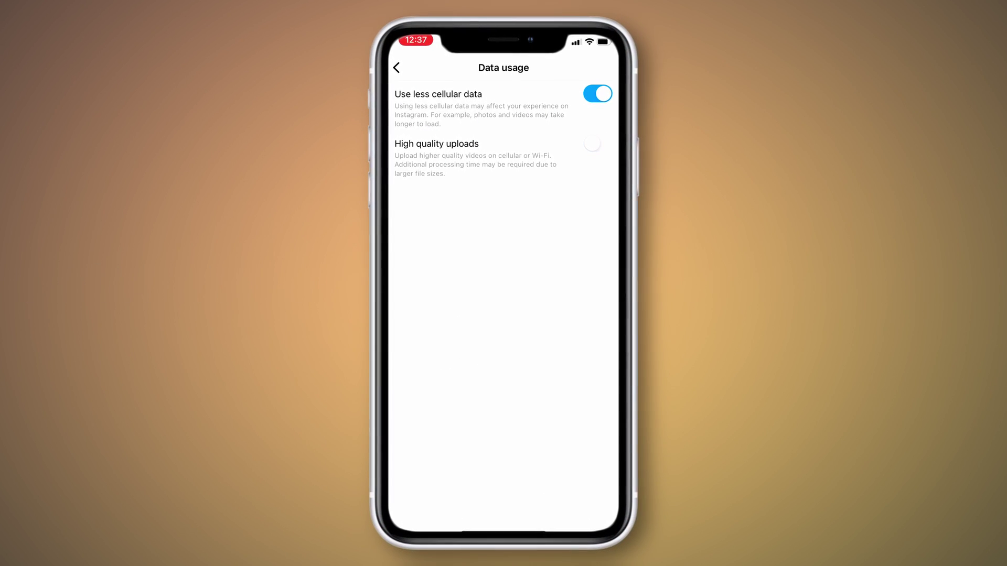